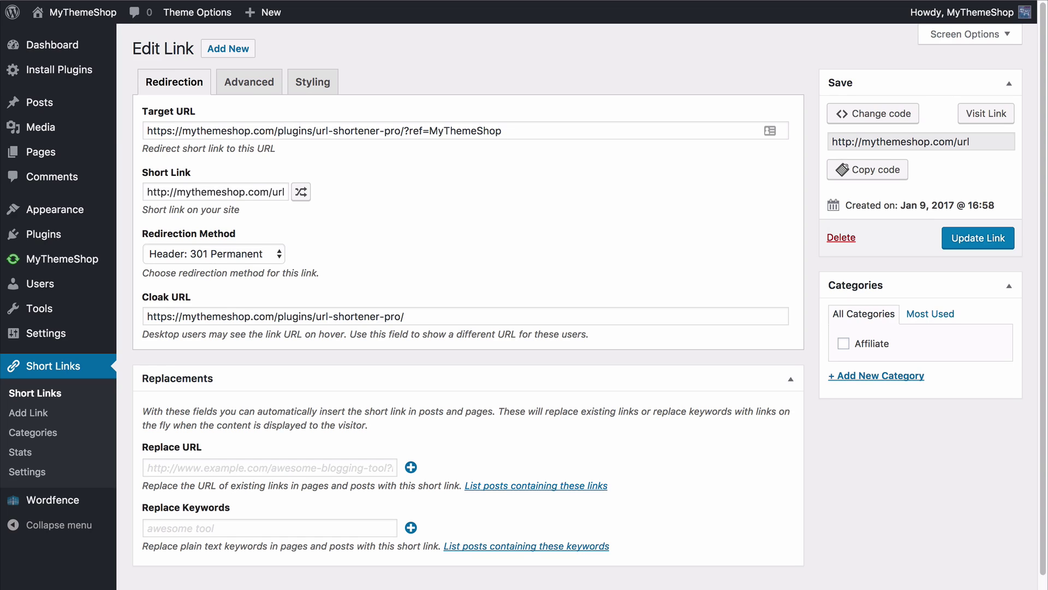
Change the short link ending from 'url' to 'pro'
{"action": "triple_click", "coordinate": [149, 131]}
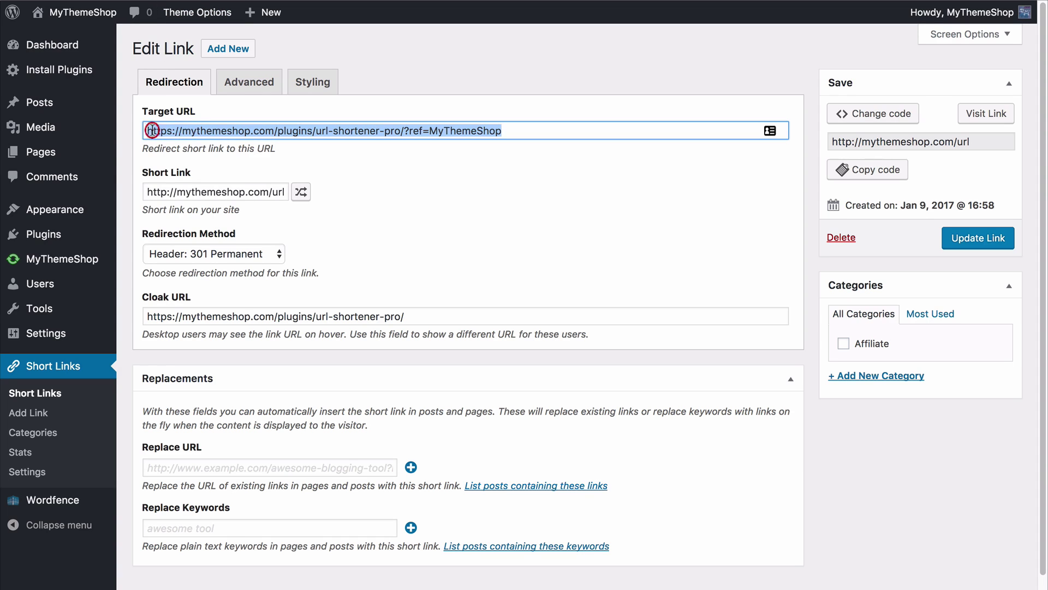
{"action": "left_click", "coordinate": [145, 192]}
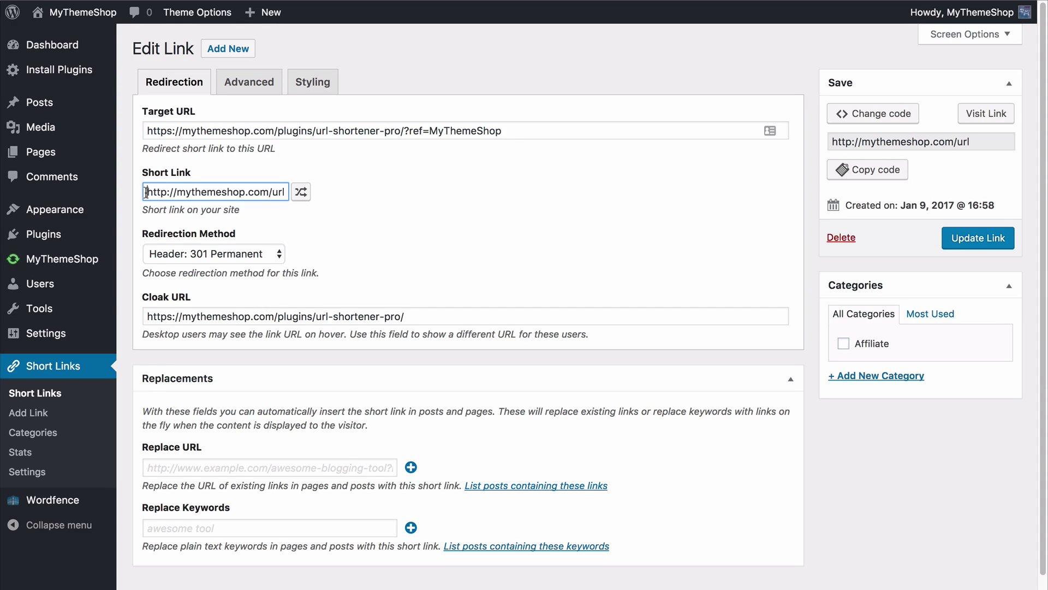
{"action": "double_click", "coordinate": [278, 191]}
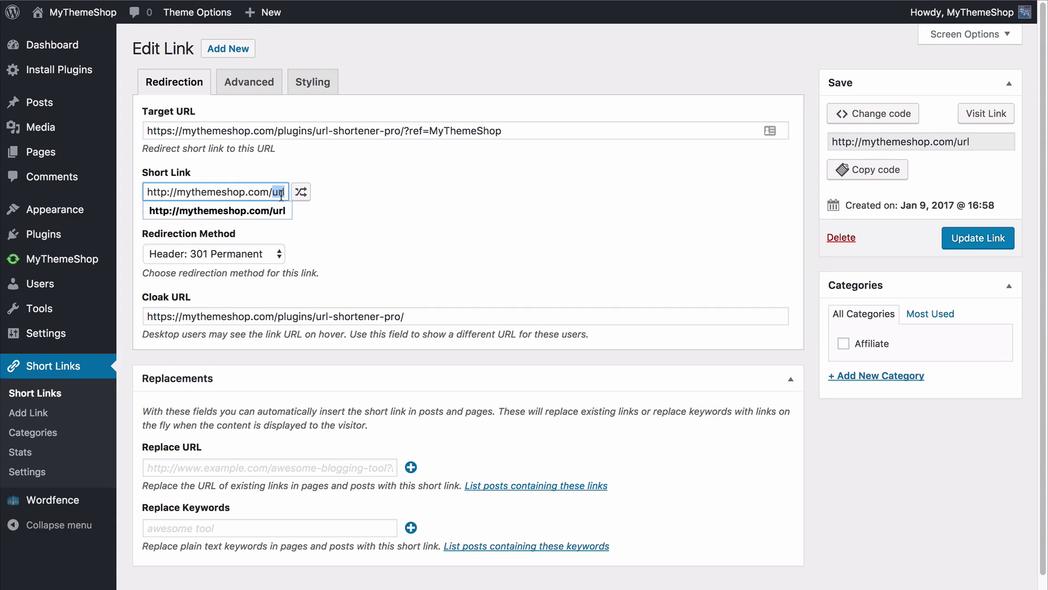
{"action": "type", "text": "pro"}
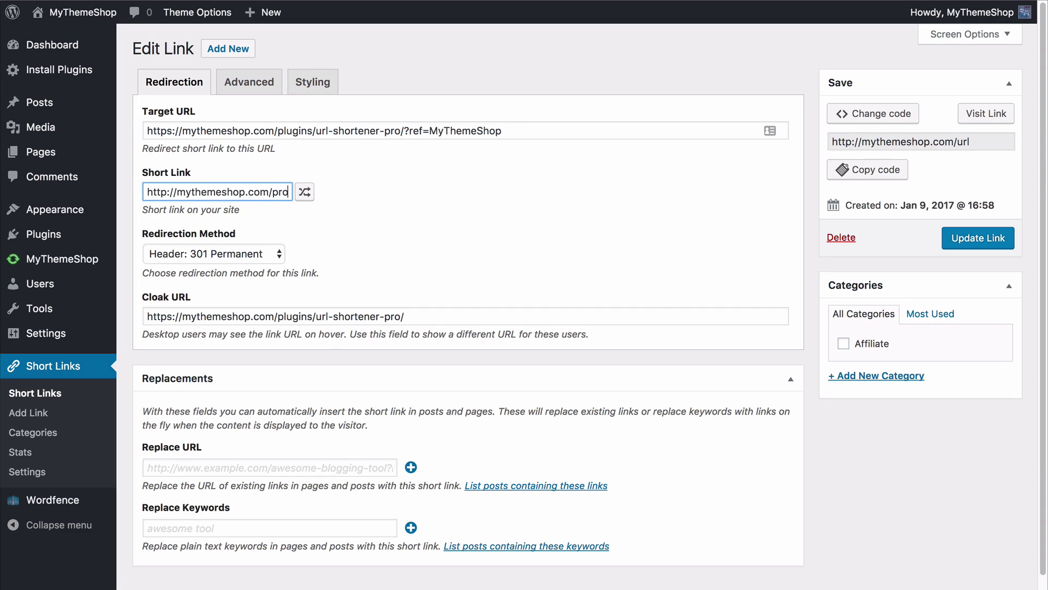
{"action": "left_click", "coordinate": [386, 225]}
Set the redirection method to Invisible iFrame (Cloaked)
{"action": "left_click", "coordinate": [262, 254]}
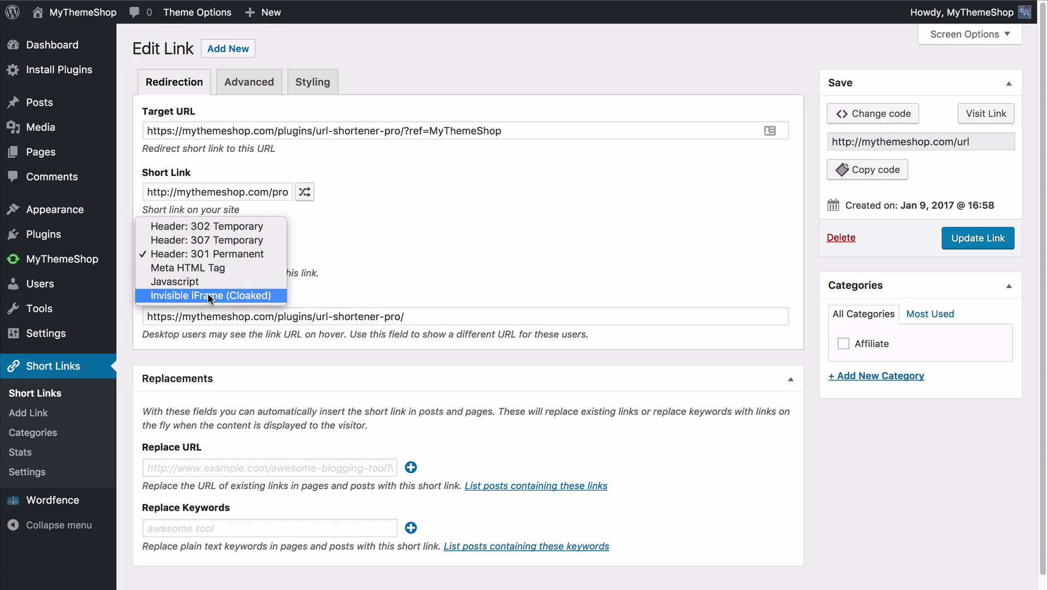
{"action": "left_click", "coordinate": [208, 295]}
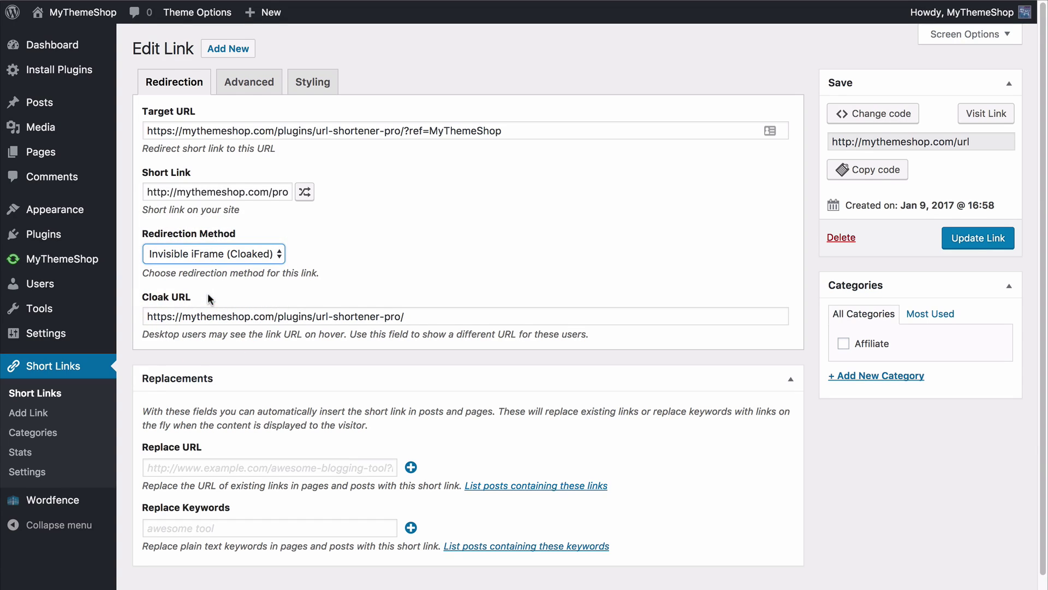
{"action": "left_click", "coordinate": [235, 300]}
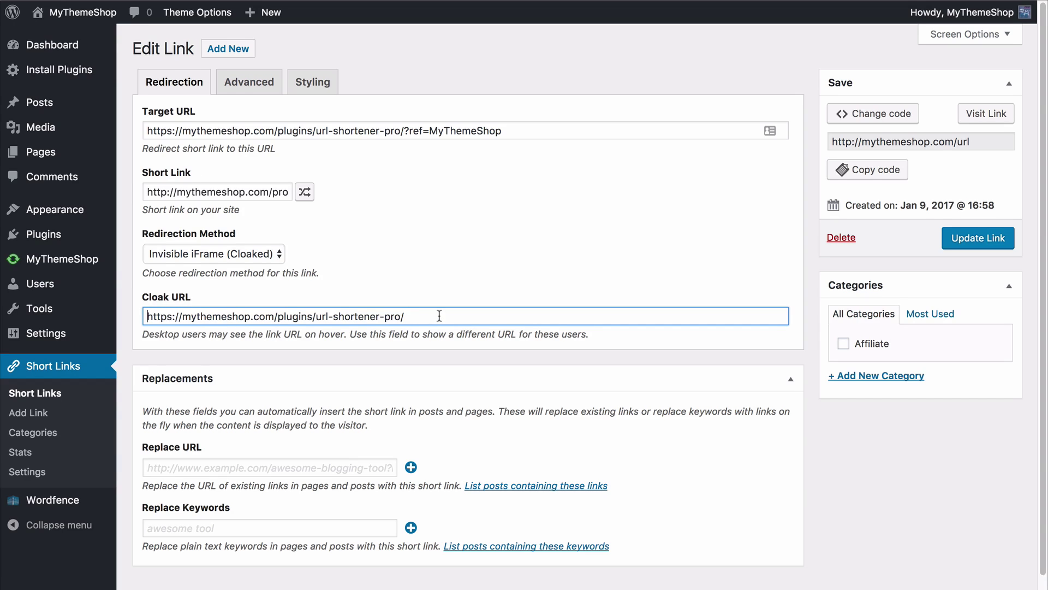
{"action": "left_click", "coordinate": [406, 131]}
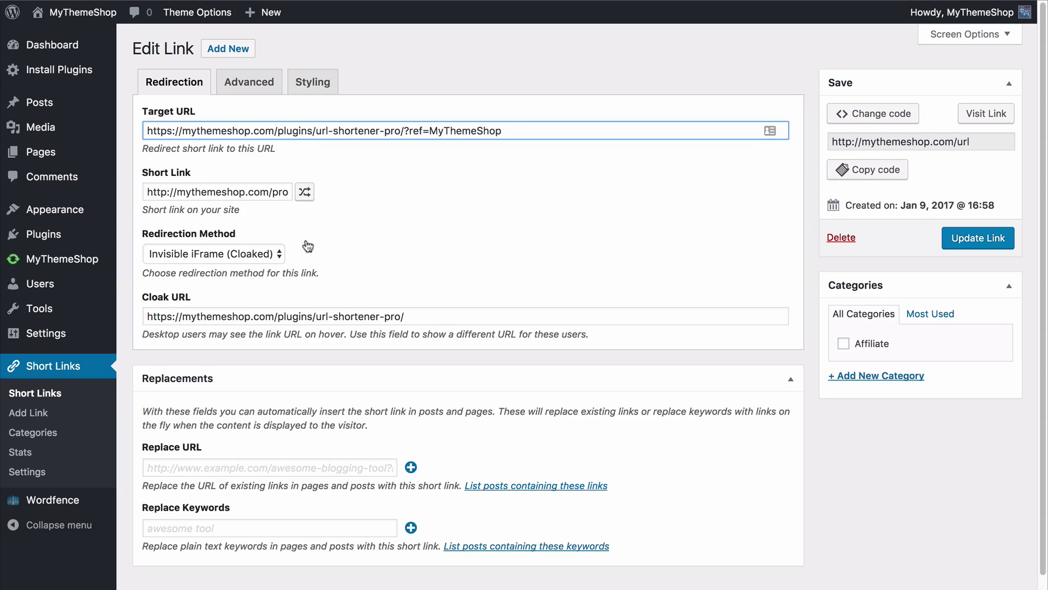
Switch the redirection method to Meta HTML Tag, keeping the 5-second delay
{"action": "left_click", "coordinate": [256, 254]}
{"action": "left_click", "coordinate": [233, 233]}
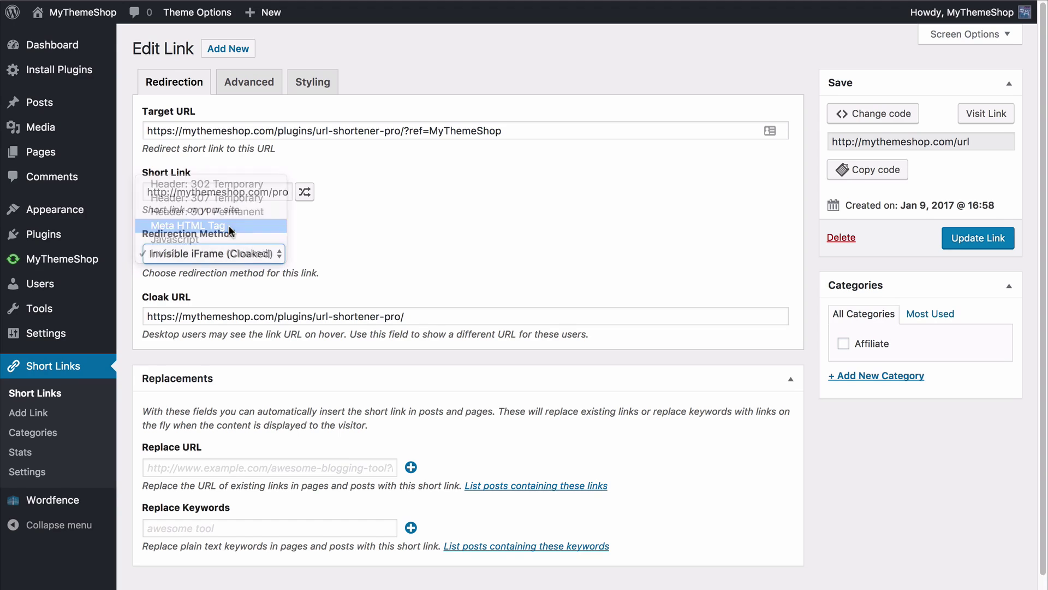
{"action": "key", "text": "Down"}
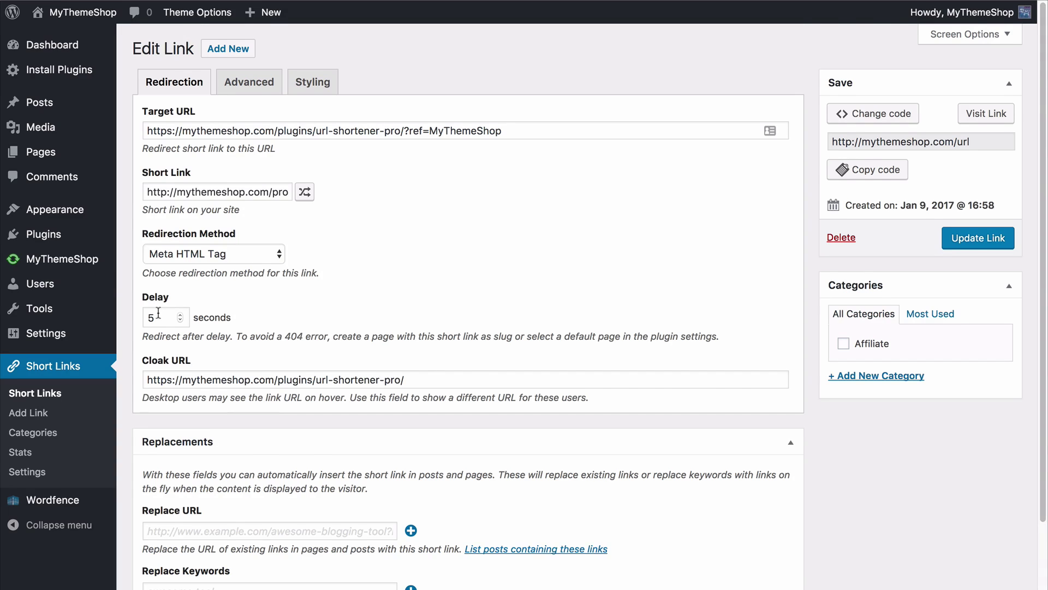
{"action": "scroll", "coordinate": [160, 391], "scroll_direction": "down", "scroll_amount": 3}
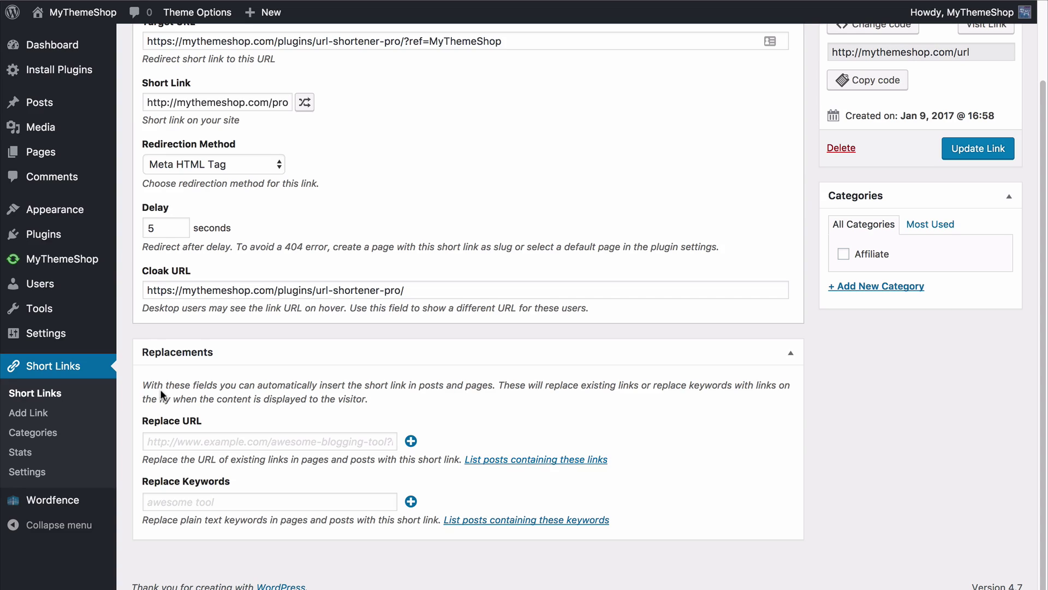
Paste the plugin page address as the Replace URL entry
{"action": "left_click", "coordinate": [172, 440]}
{"action": "key", "text": "ctrl+v"}
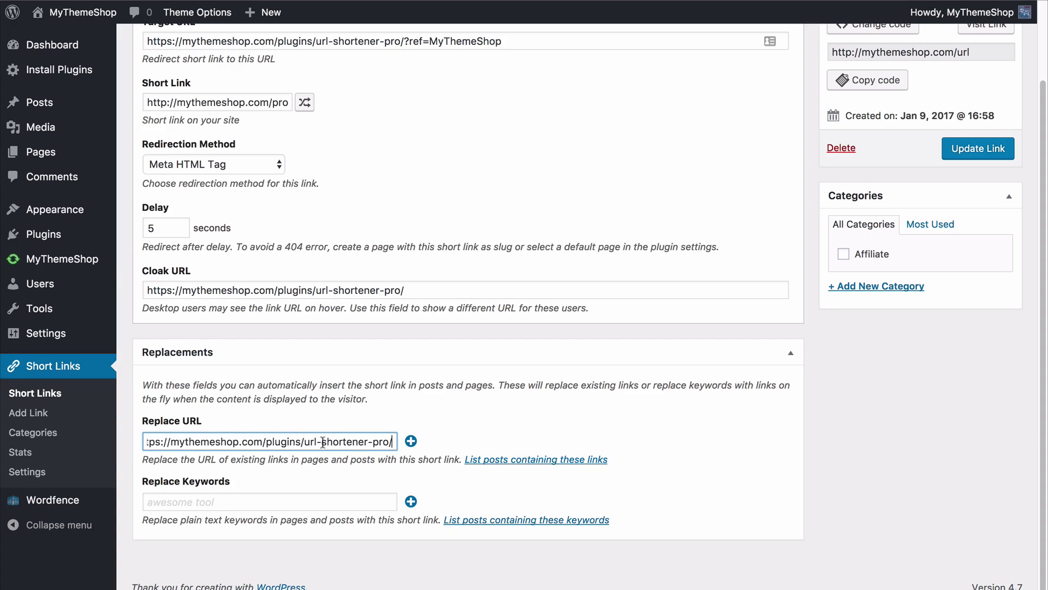
{"action": "left_click", "coordinate": [497, 406]}
{"action": "left_click", "coordinate": [315, 441]}
{"action": "scroll", "coordinate": [377, 368], "scroll_direction": "up", "scroll_amount": 2}
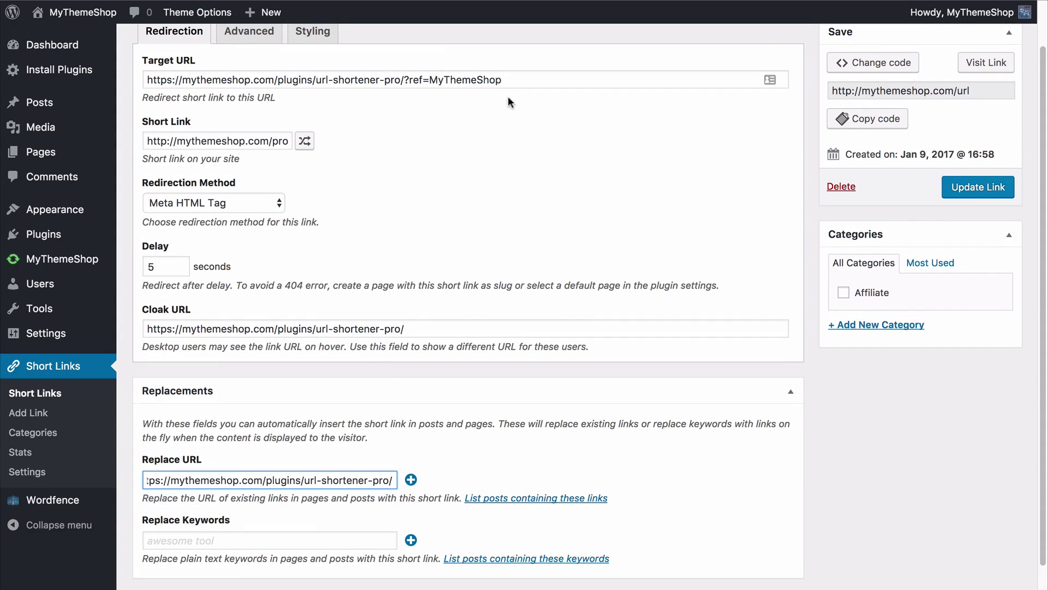
{"action": "scroll", "coordinate": [315, 385], "scroll_direction": "down", "scroll_amount": 2}
Add 'URL Shortener PRO' as a replacement keyword and remove an extra URL entry
{"action": "left_click", "coordinate": [195, 502]}
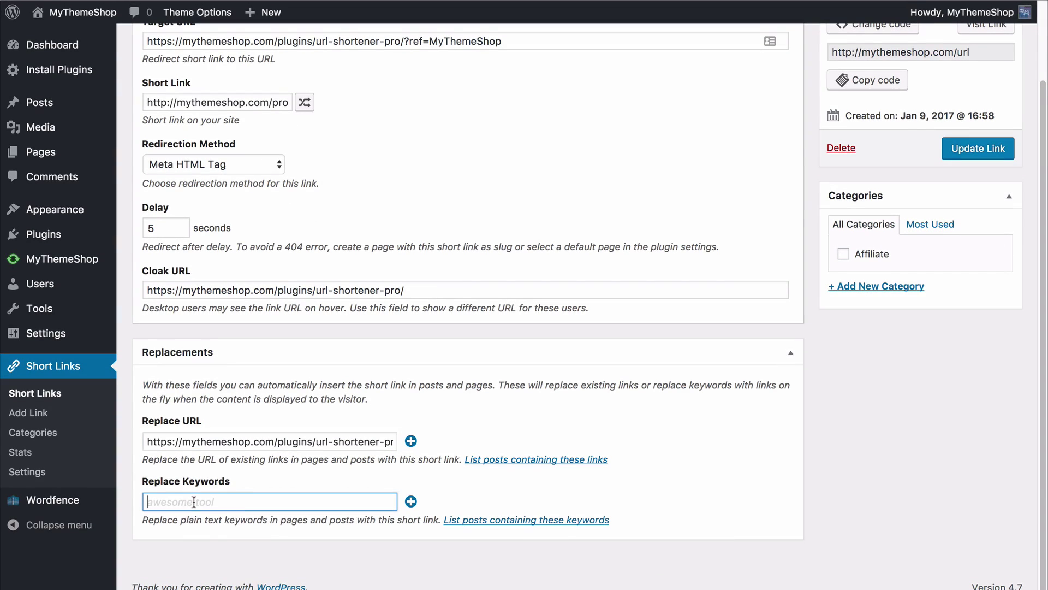
{"action": "type", "text": "URL Shortener"}
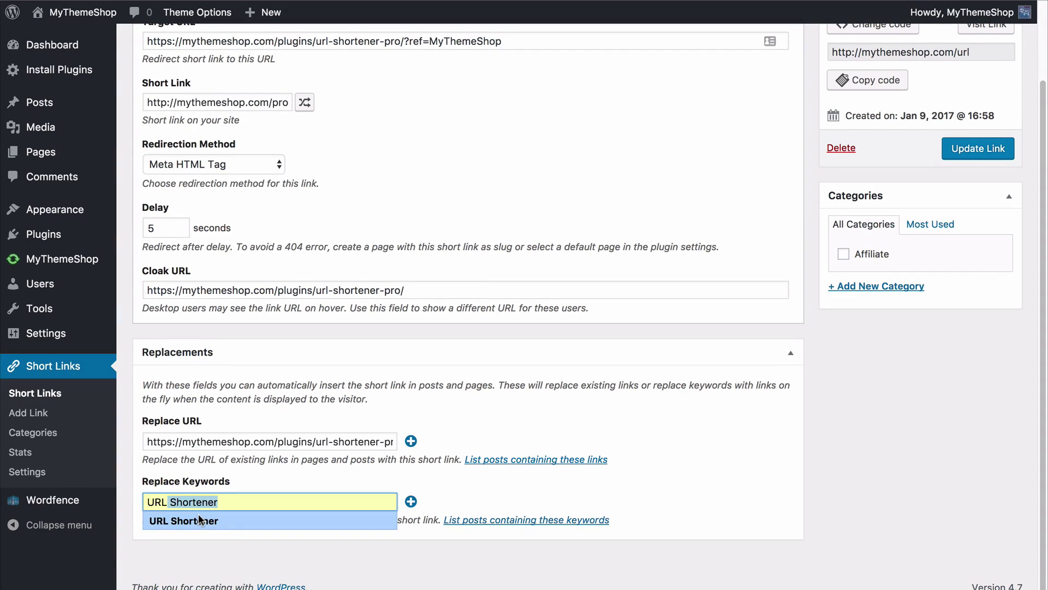
{"action": "left_click", "coordinate": [198, 521]}
{"action": "type", "text": "PRO"}
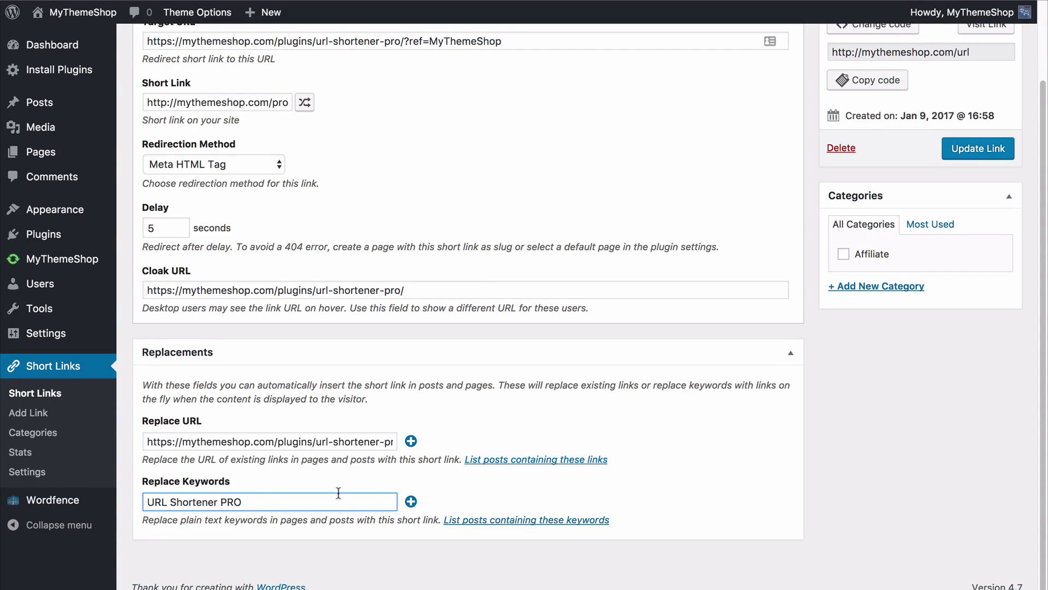
{"action": "left_click", "coordinate": [442, 487]}
{"action": "left_click", "coordinate": [411, 441]}
{"action": "left_click", "coordinate": [410, 469]}
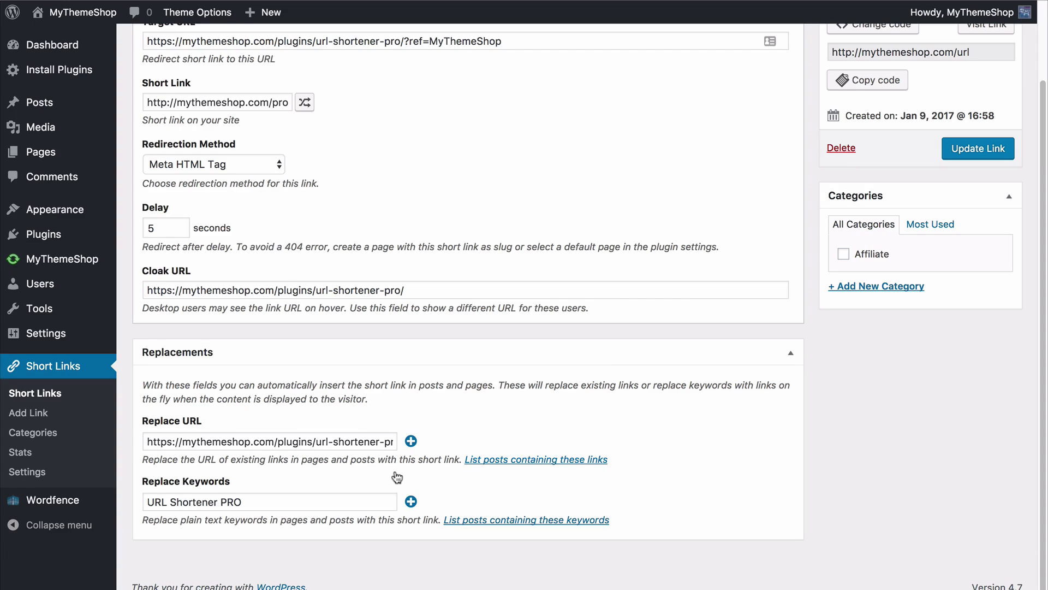
{"action": "scroll", "coordinate": [397, 477], "scroll_direction": "up", "scroll_amount": 4}
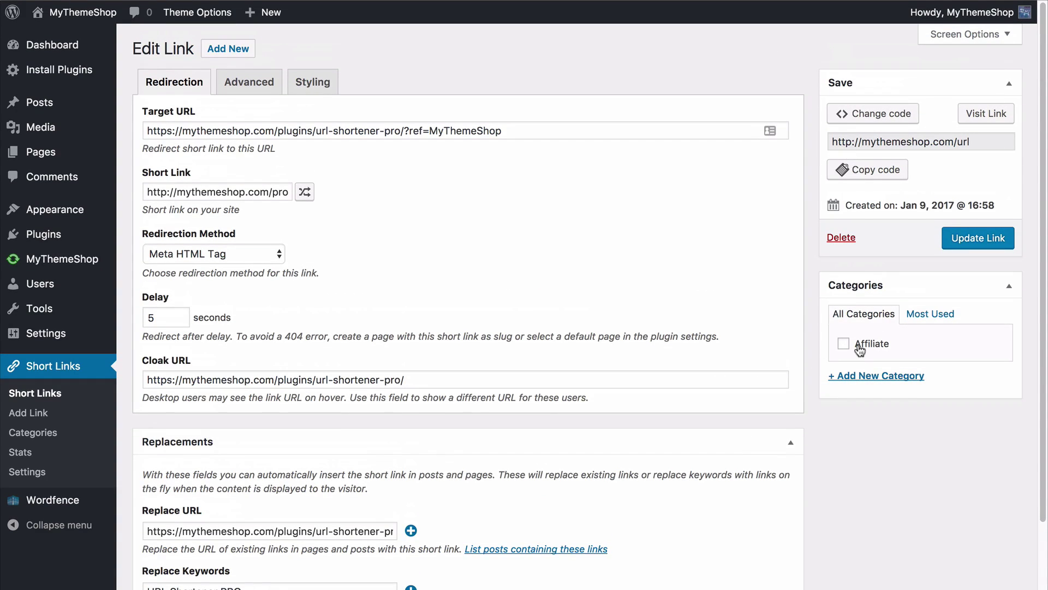
Review the Advanced options, then the default colour, hover colour, font weight and underline styling
{"action": "left_click", "coordinate": [250, 82]}
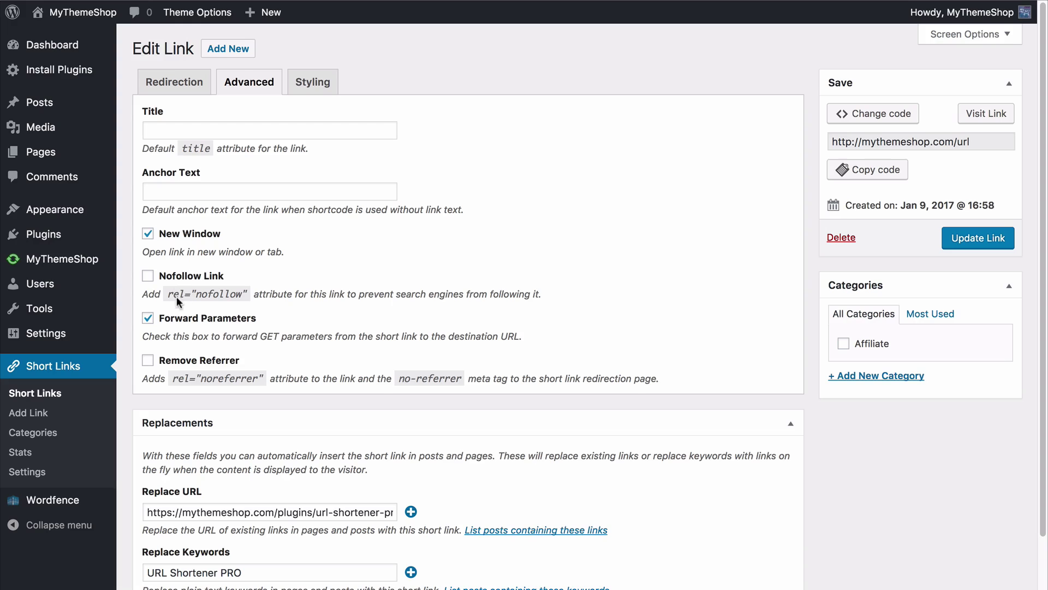
{"action": "left_click", "coordinate": [312, 81]}
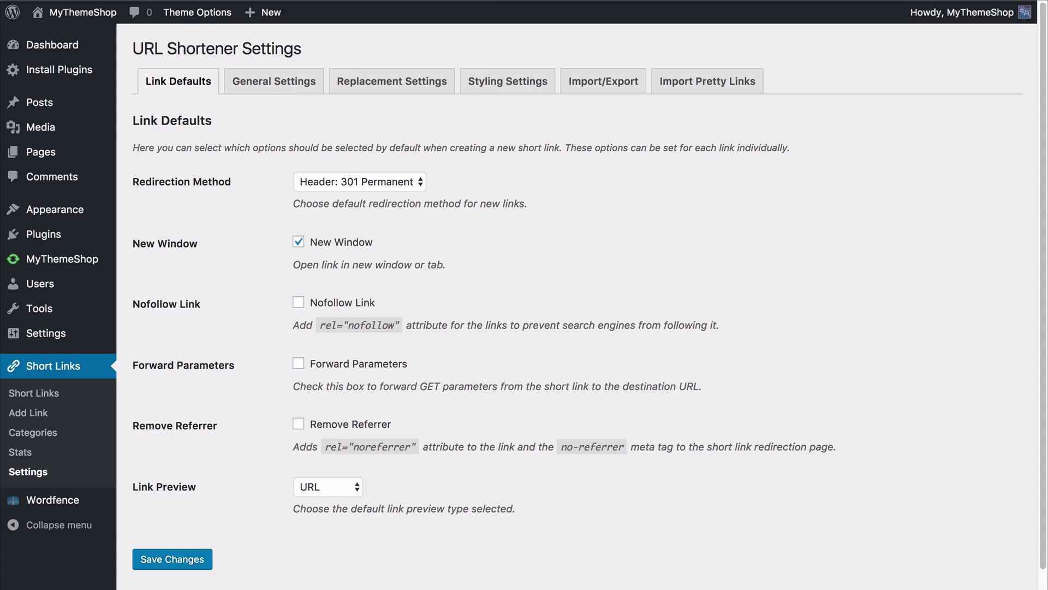
Browse the General, Replacement, Styling, Import/Export and Import Pretty Links settings
{"action": "left_click", "coordinate": [274, 81]}
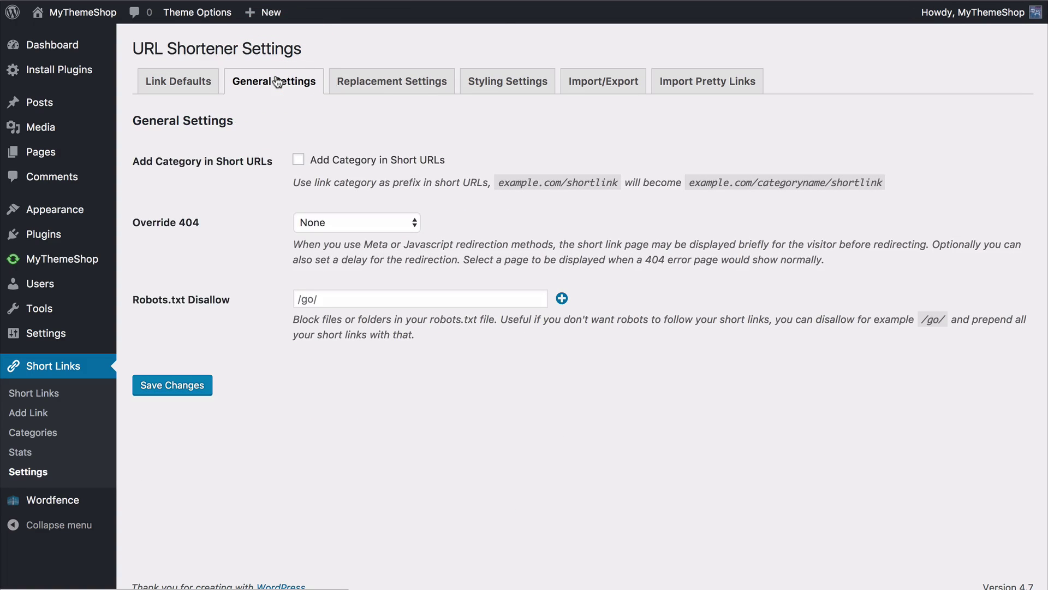
{"action": "left_click", "coordinate": [360, 84]}
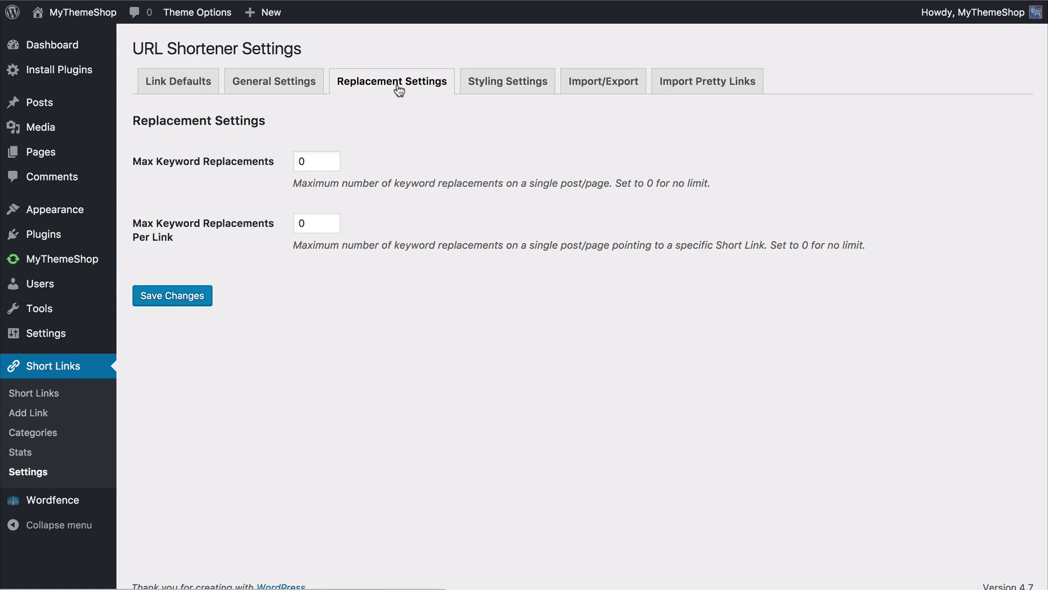
{"action": "left_click", "coordinate": [482, 84]}
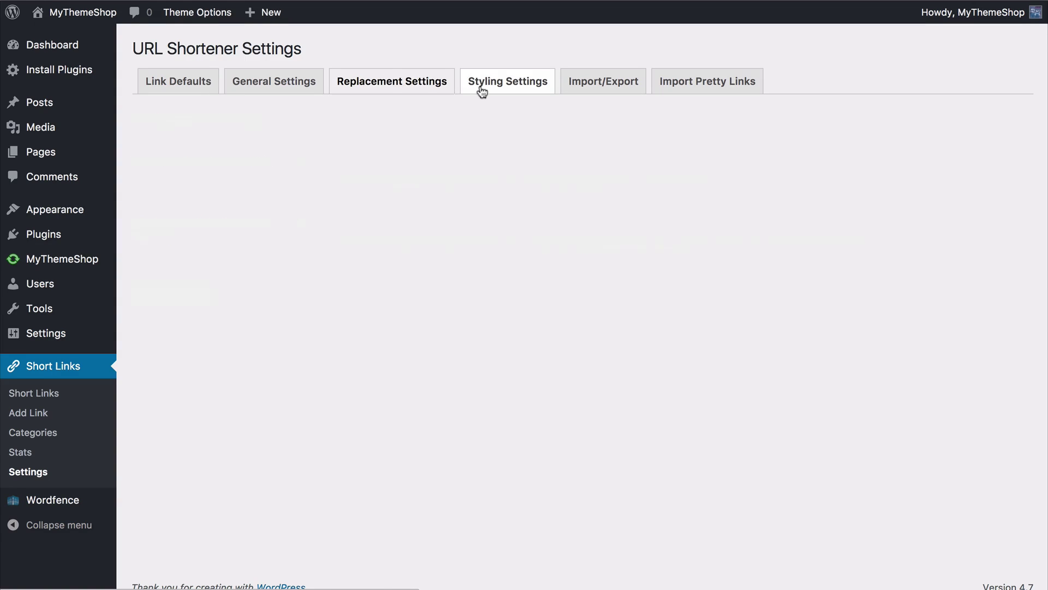
{"action": "left_click", "coordinate": [588, 83]}
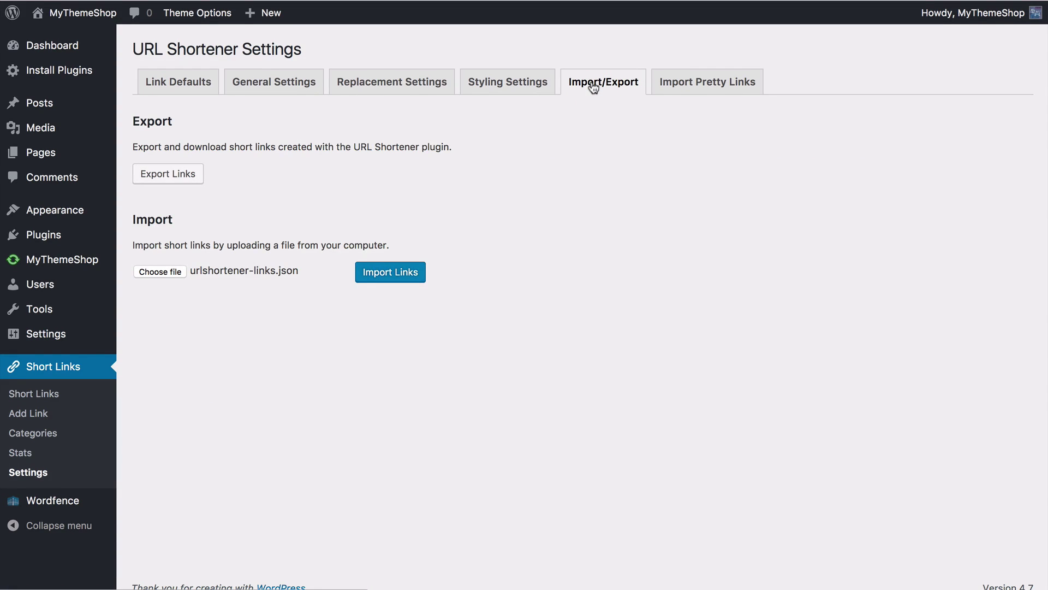
{"action": "left_click", "coordinate": [673, 84]}
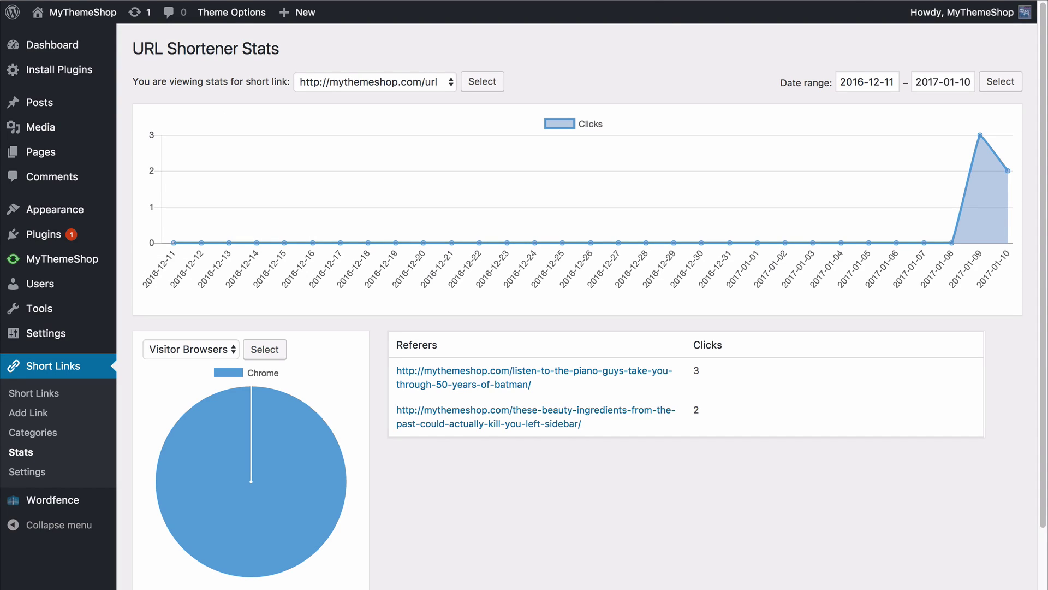
Check the other visitor breakdown choices on Stats, keeping Visitor Browsers selected
{"action": "left_click", "coordinate": [211, 347]}
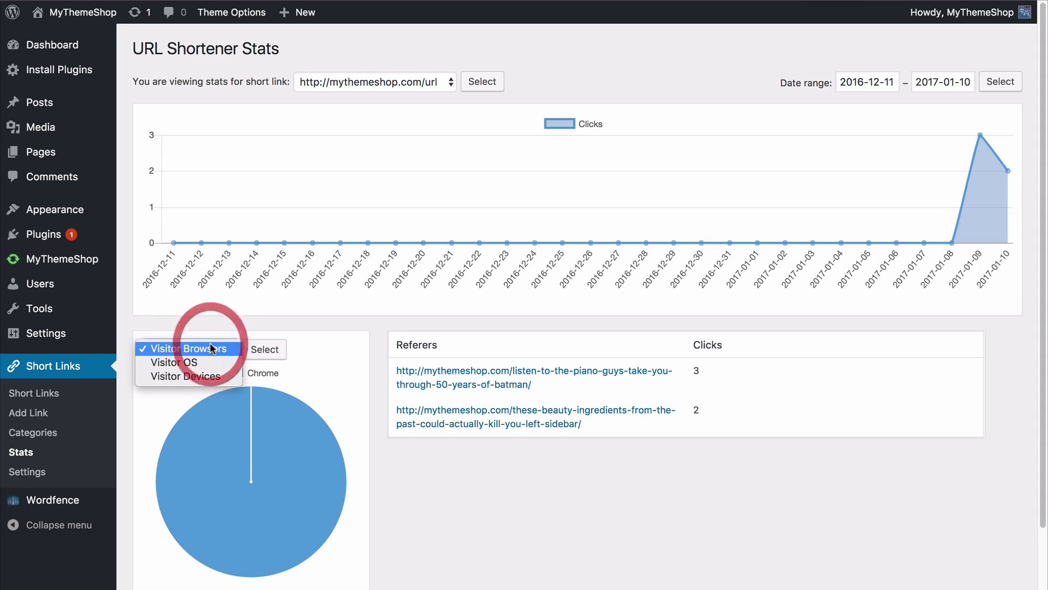
{"action": "left_click", "coordinate": [341, 326]}
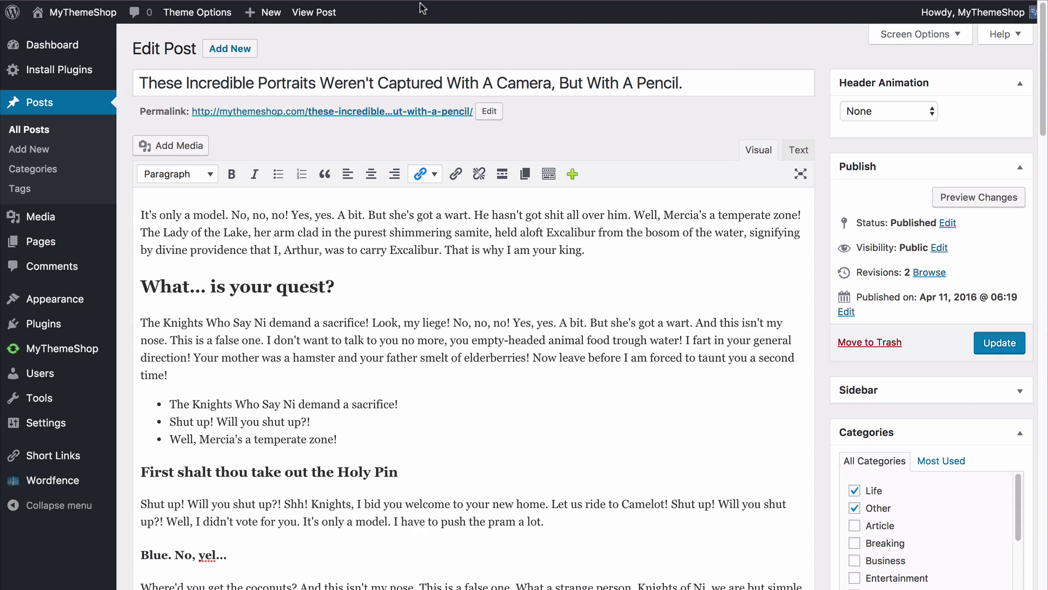
Insert the aff short link after "king." and preview the post
{"action": "left_click", "coordinate": [592, 249]}
{"action": "left_click", "coordinate": [426, 173]}
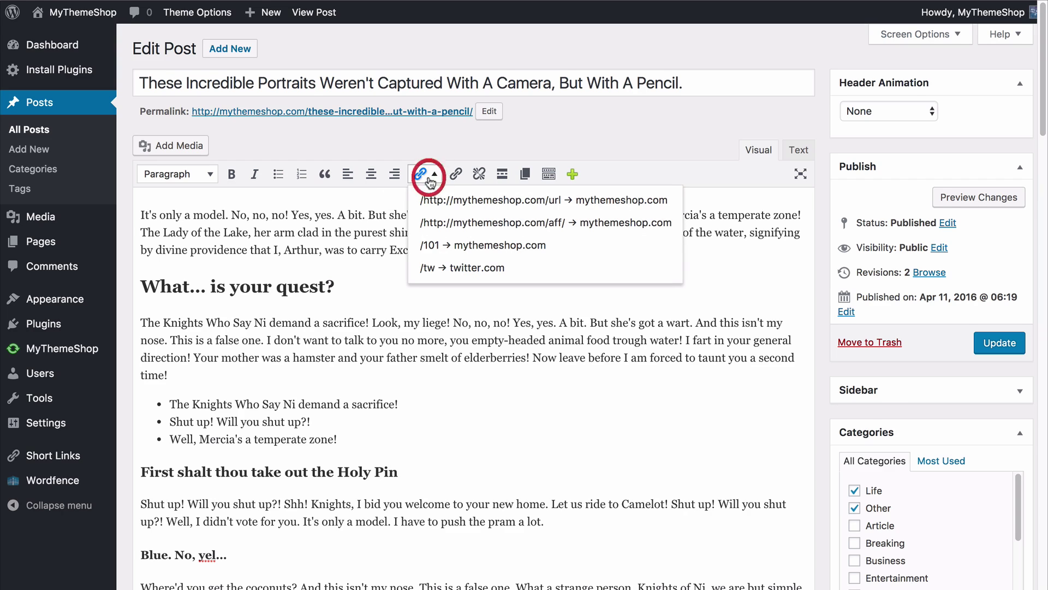
{"action": "left_click", "coordinate": [439, 223]}
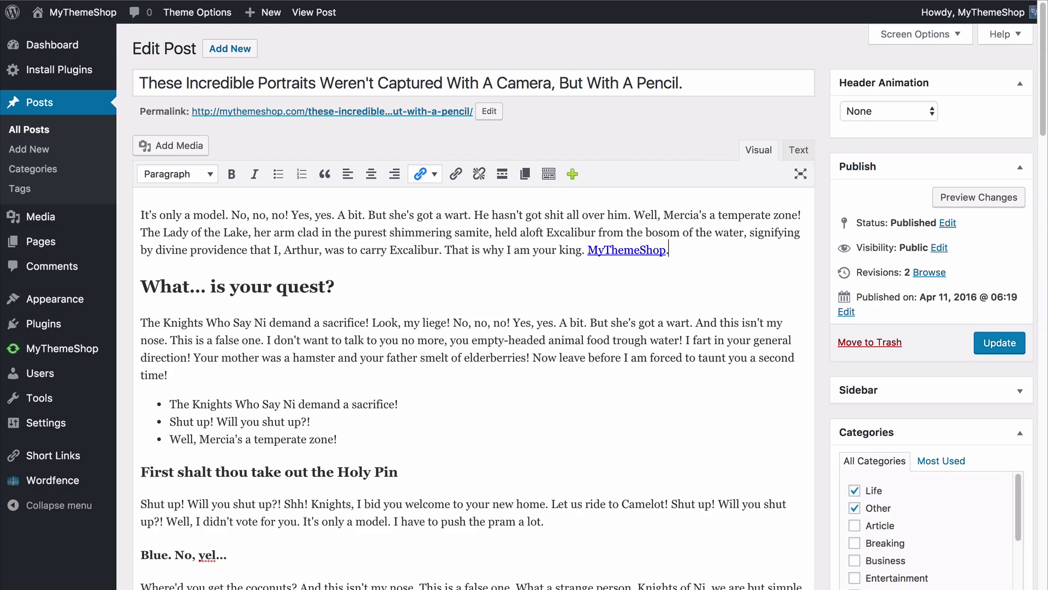
{"action": "left_click", "coordinate": [978, 197]}
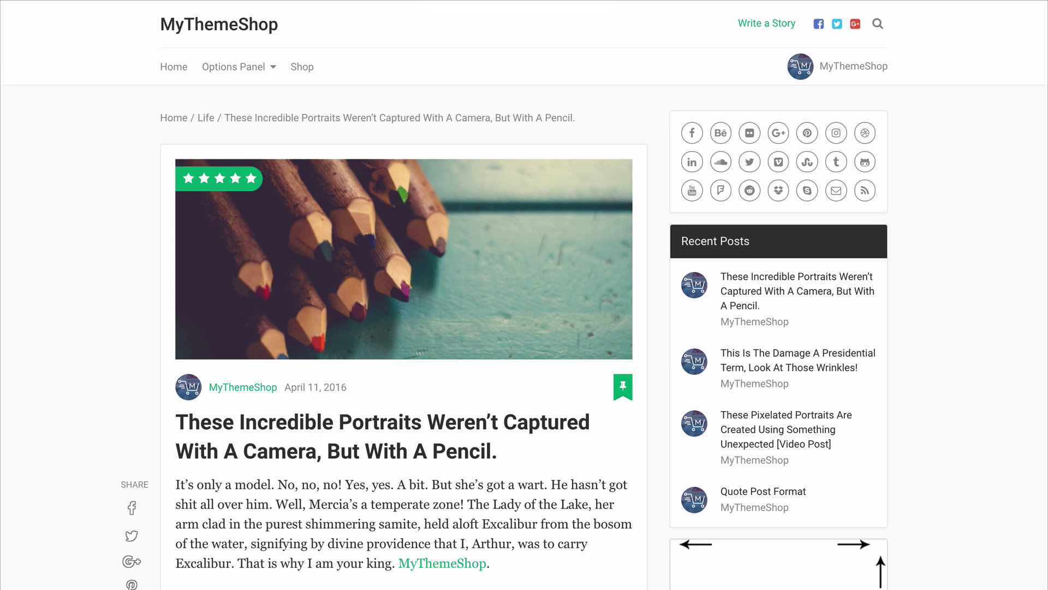
{"action": "scroll", "coordinate": [391, 423], "scroll_direction": "down", "scroll_amount": 2}
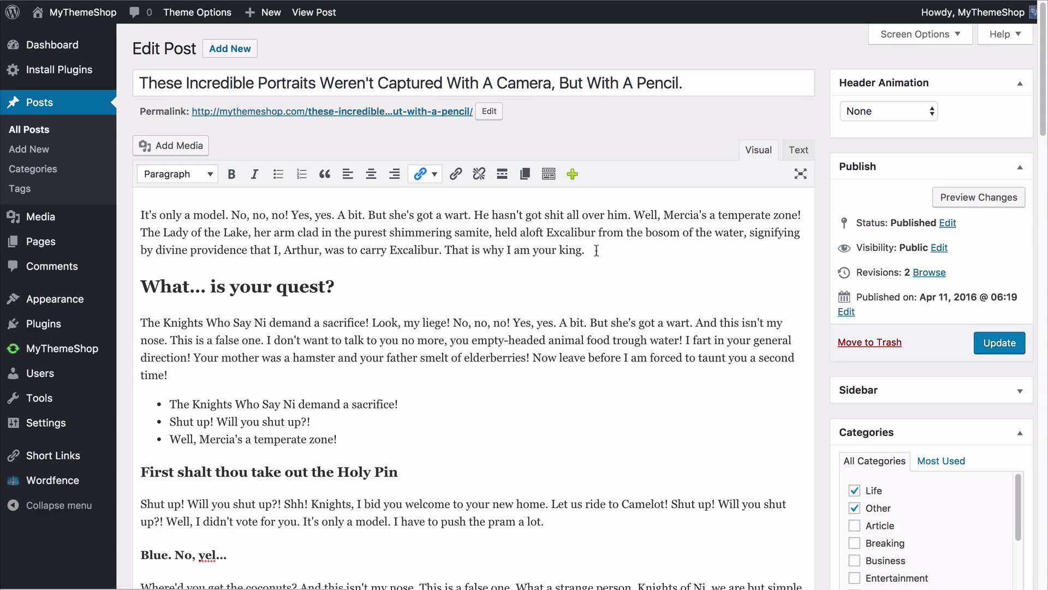
Insert a mythemeshop.com short link after "king." and preview the post again
{"action": "left_click", "coordinate": [596, 250]}
{"action": "left_click", "coordinate": [434, 174]}
{"action": "left_click", "coordinate": [459, 202]}
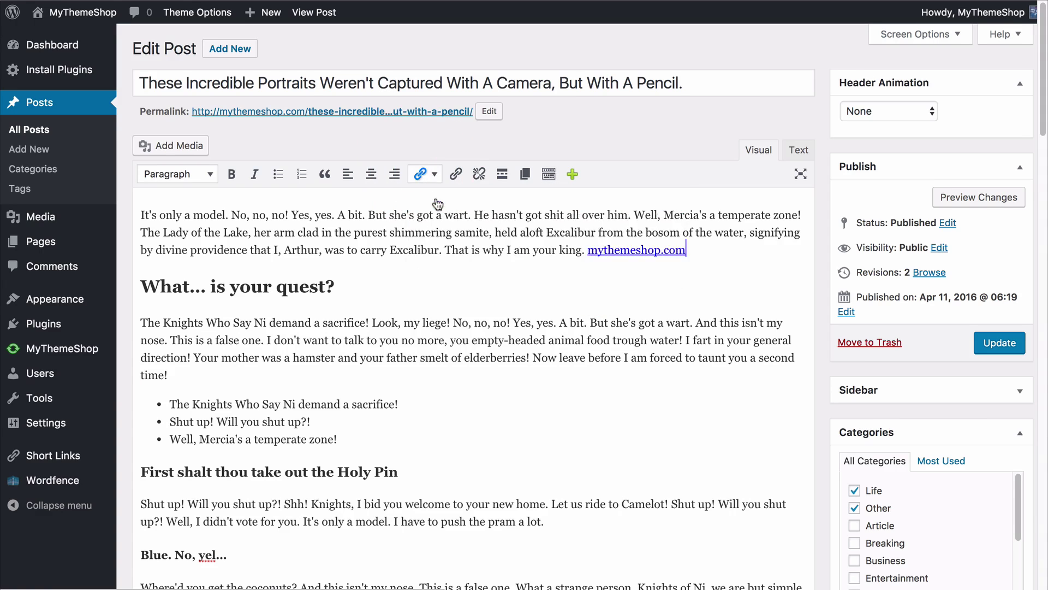
{"action": "left_click", "coordinate": [979, 197]}
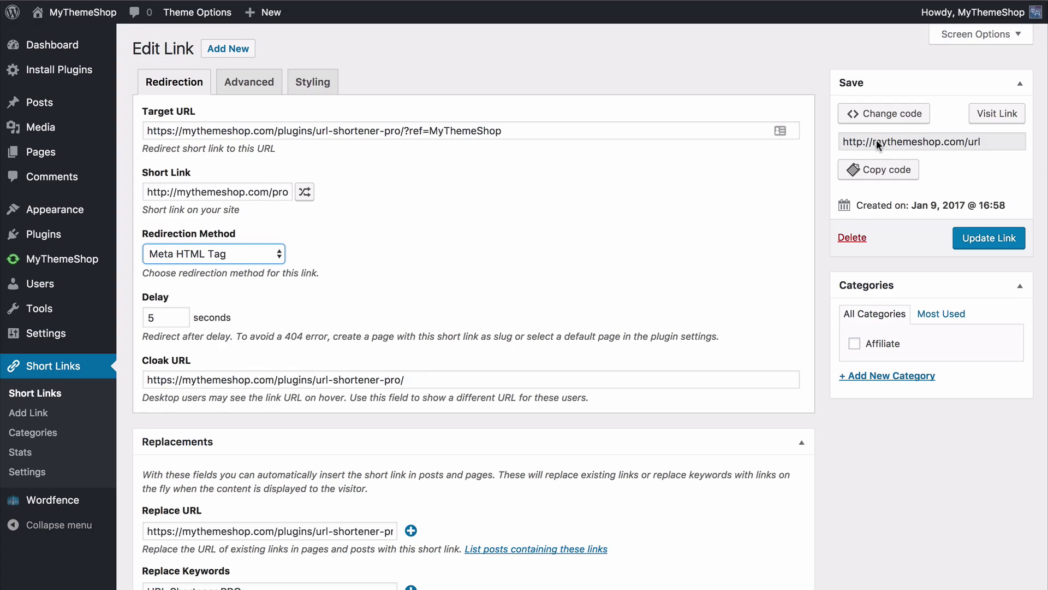
Cycle the link code through the shortcode version to HTML anchor markup
{"action": "left_click", "coordinate": [884, 113]}
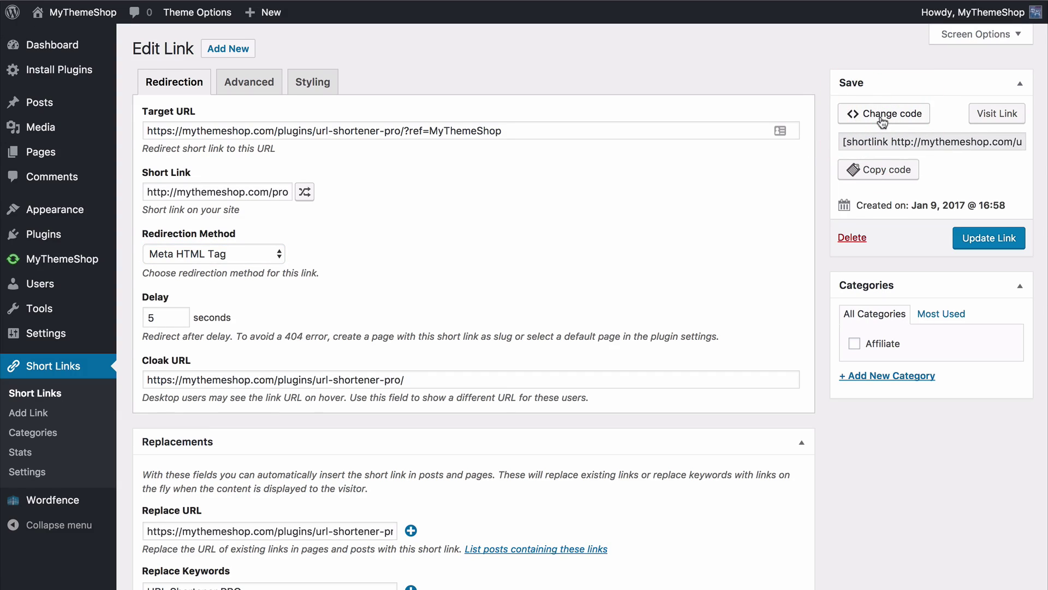
{"action": "left_click", "coordinate": [881, 115]}
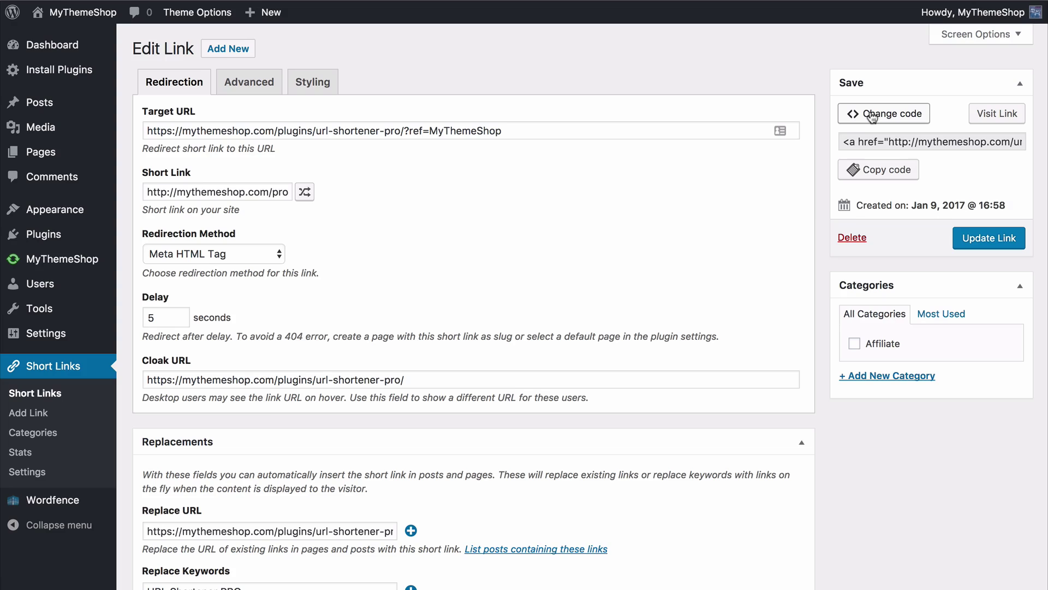